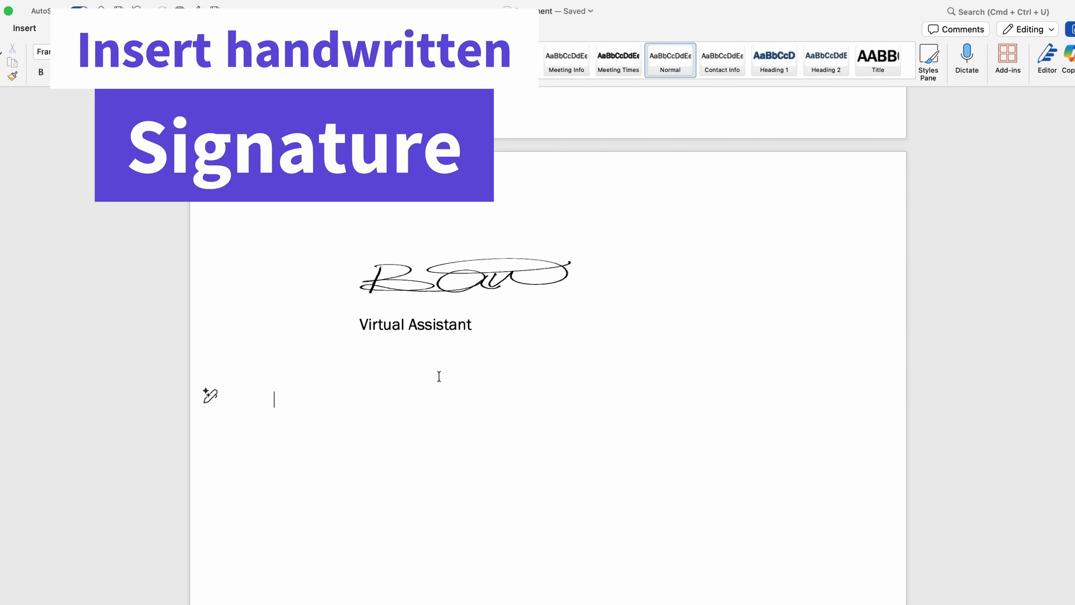
{"action": "scroll", "coordinate": [439, 376], "scroll_direction": "up", "scroll_amount": 1}
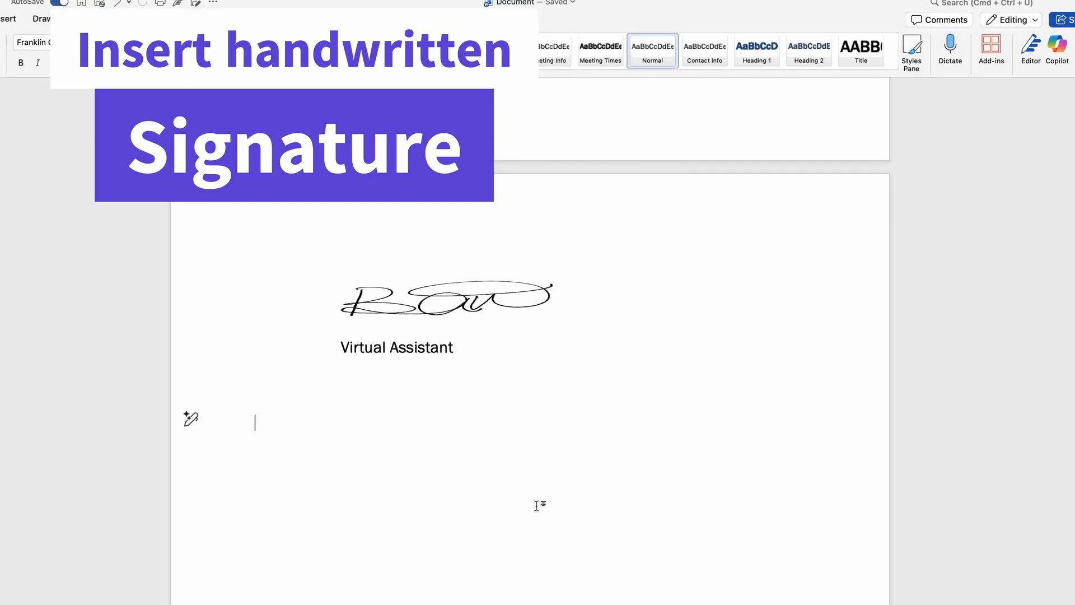
{"action": "scroll", "coordinate": [544, 476], "scroll_direction": "up", "scroll_amount": 3}
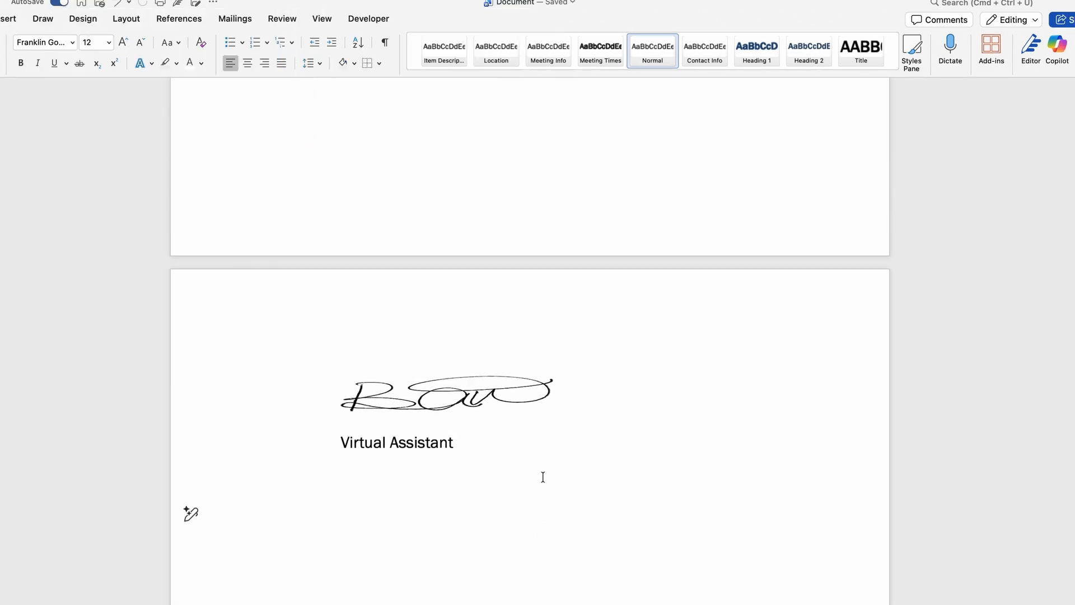
{"action": "scroll", "coordinate": [543, 477], "scroll_direction": "up", "scroll_amount": 1}
{"action": "scroll", "coordinate": [543, 477], "scroll_direction": "down", "scroll_amount": 5}
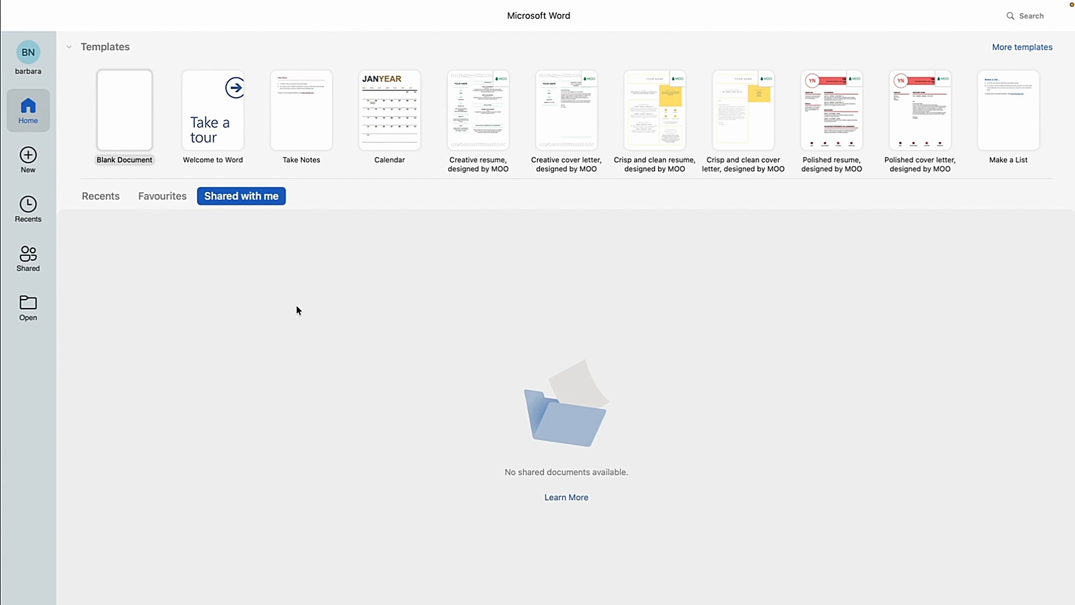
Open the recent file named Document and go to the blank page after the agenda table.
{"action": "left_click", "coordinate": [100, 196]}
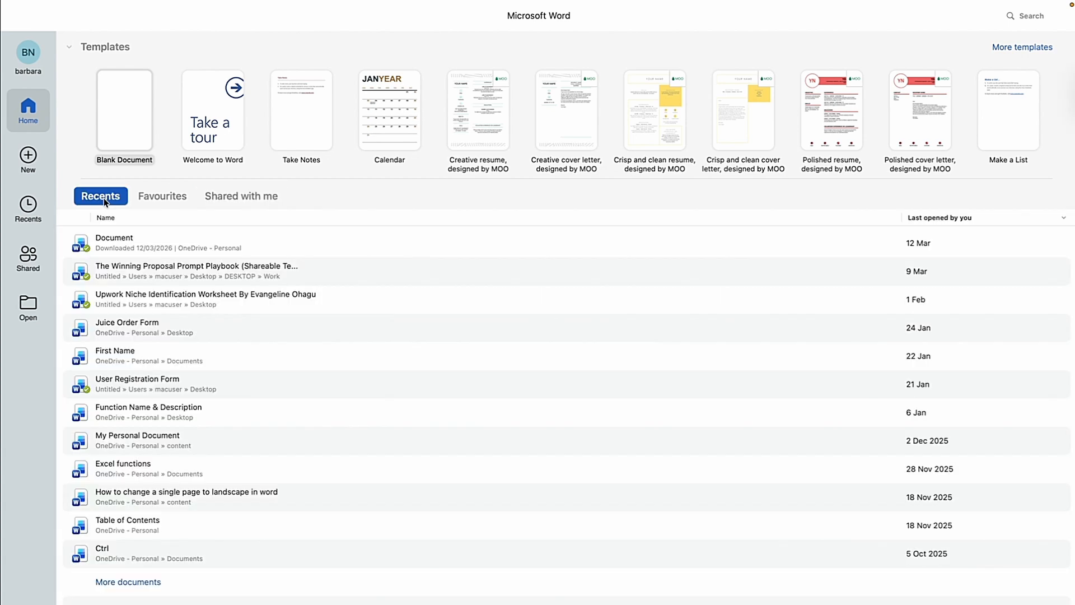
{"action": "left_click", "coordinate": [125, 240]}
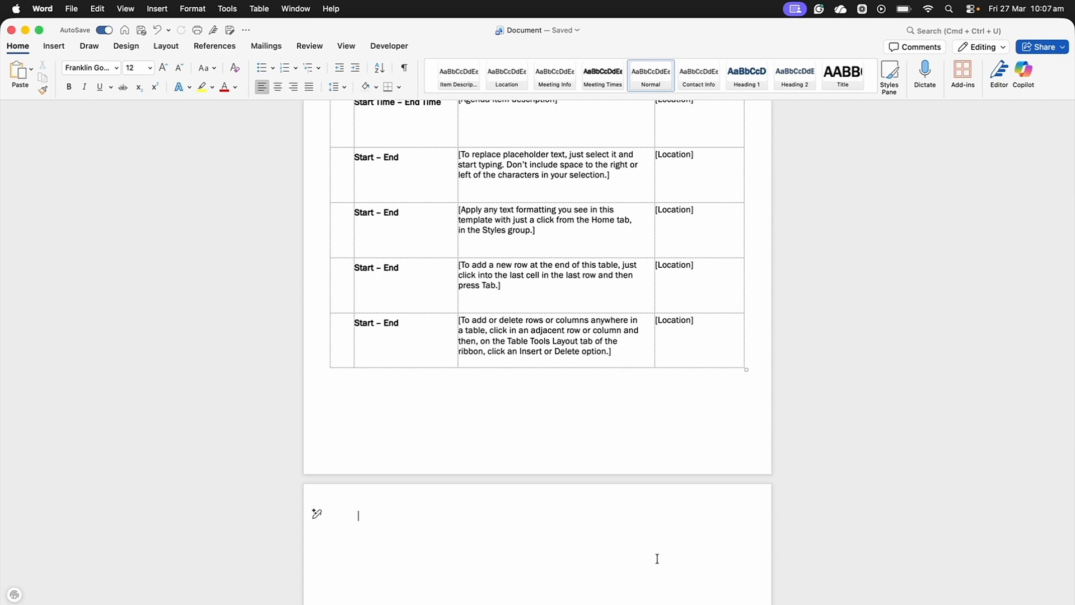
{"action": "scroll", "coordinate": [657, 559], "scroll_direction": "up", "scroll_amount": 1}
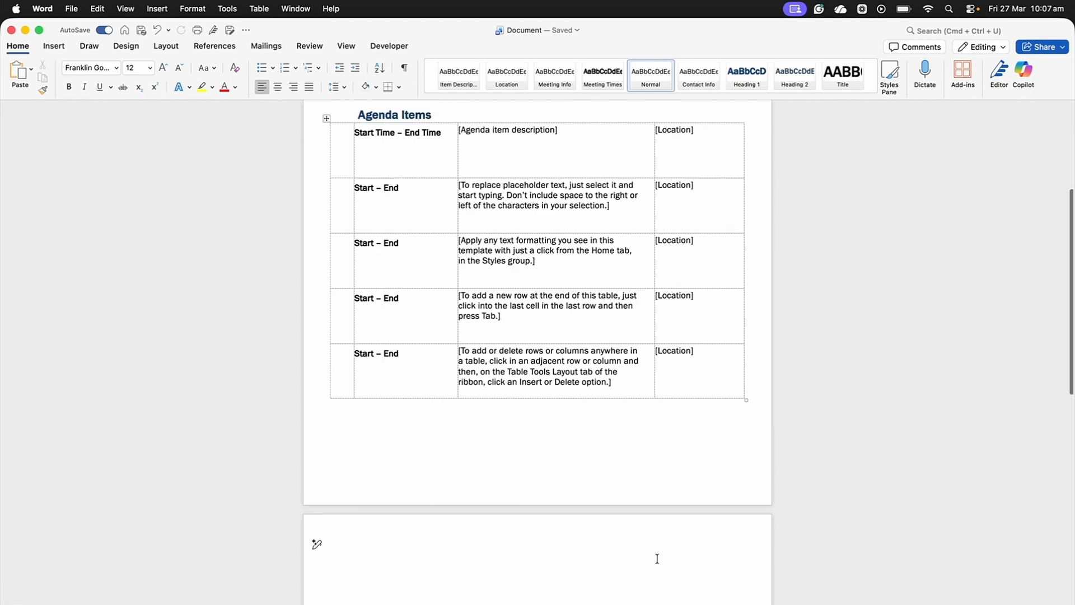
{"action": "scroll", "coordinate": [657, 558], "scroll_direction": "up", "scroll_amount": 5}
{"action": "scroll", "coordinate": [657, 558], "scroll_direction": "down", "scroll_amount": 9}
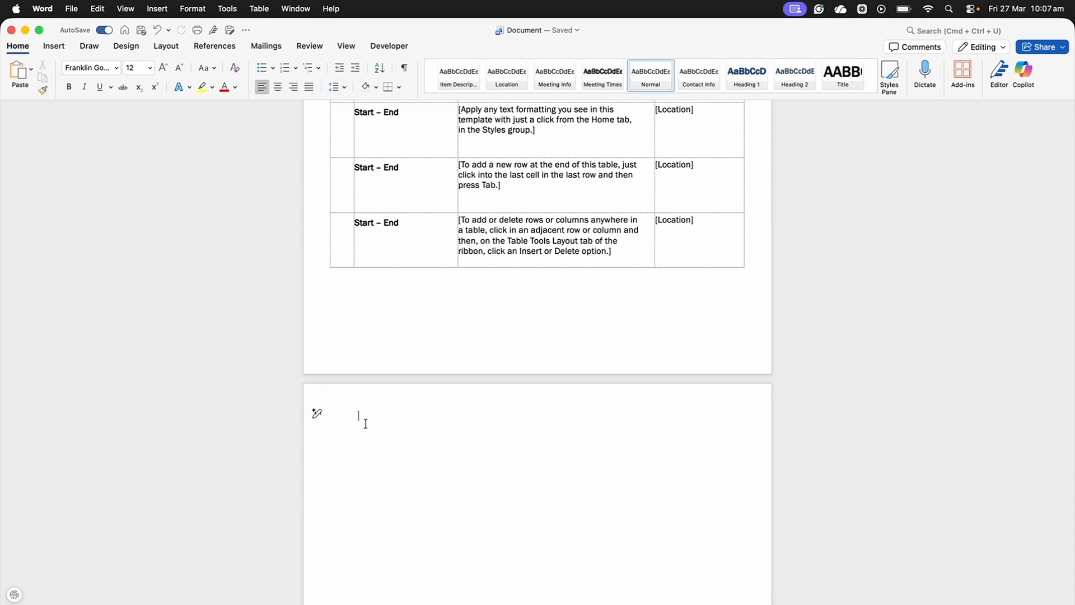
Insert the signature photo IMG_6068.JPG from the Desktop onto the blank page.
{"action": "left_click", "coordinate": [54, 46]}
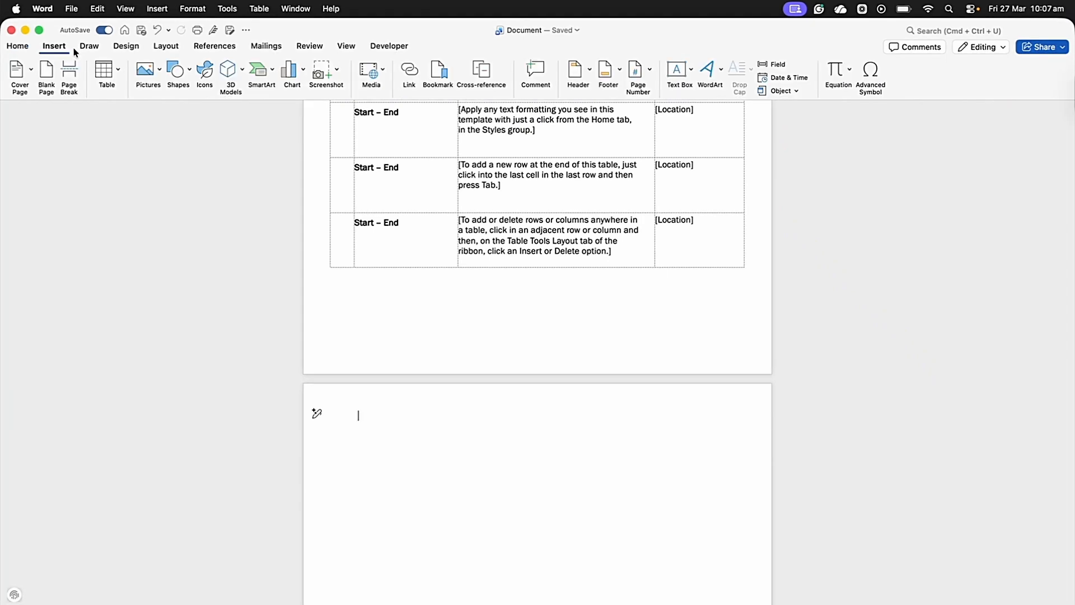
{"action": "left_click", "coordinate": [159, 72]}
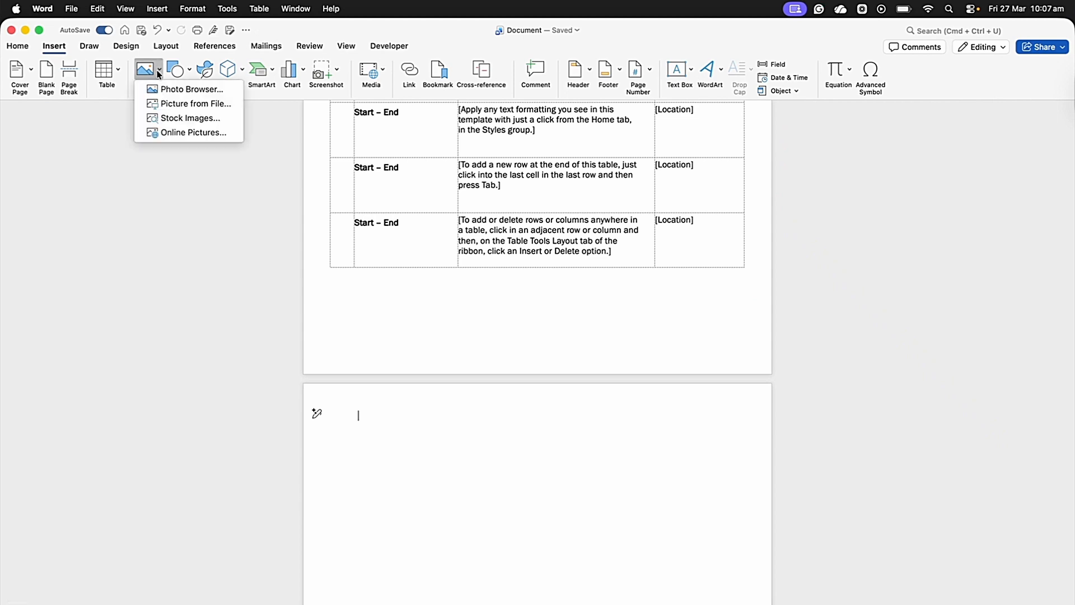
{"action": "left_click", "coordinate": [180, 104]}
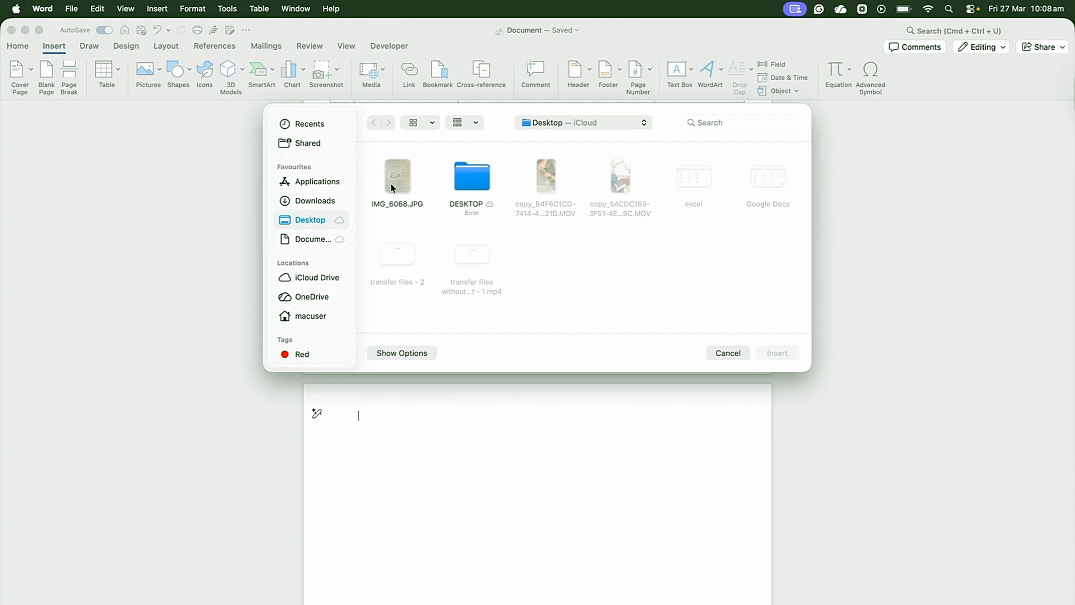
{"action": "double_click", "coordinate": [392, 188]}
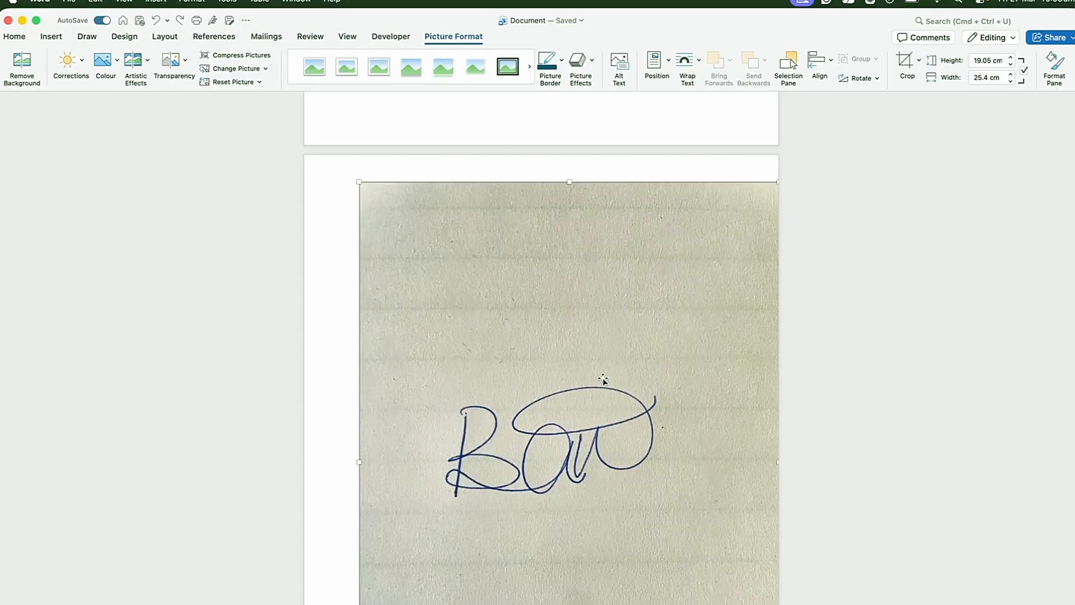
Shrink the inserted signature photo proportionally to about 6.2 by 8.26 cm.
{"action": "scroll", "coordinate": [603, 379], "scroll_direction": "down", "scroll_amount": 2}
{"action": "scroll", "coordinate": [605, 379], "scroll_direction": "down", "scroll_amount": 4}
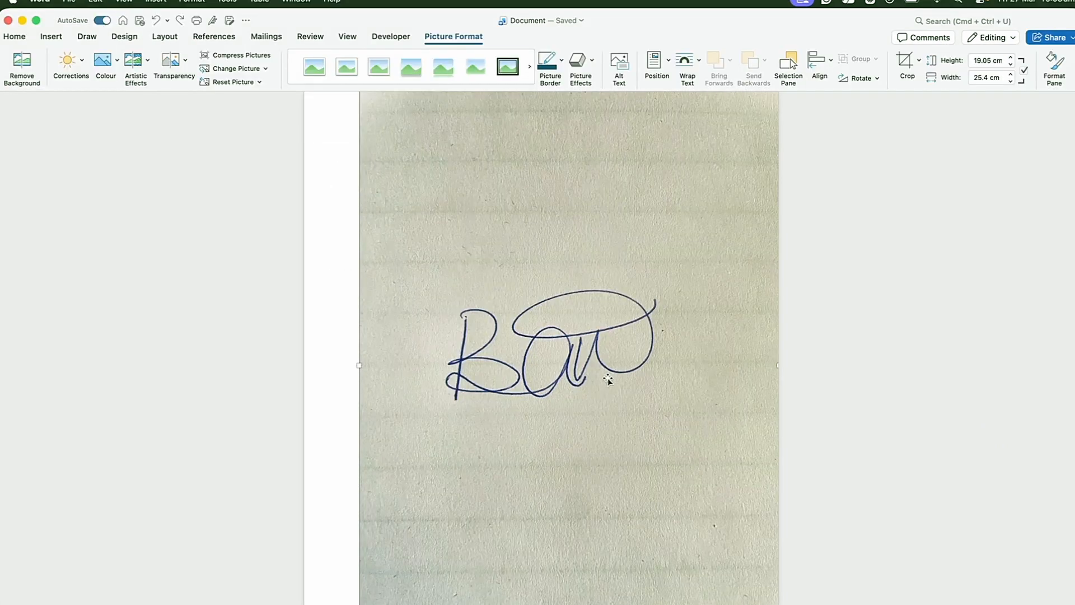
{"action": "scroll", "coordinate": [608, 380], "scroll_direction": "down", "scroll_amount": 1}
{"action": "scroll", "coordinate": [736, 545], "scroll_direction": "down", "scroll_amount": 6}
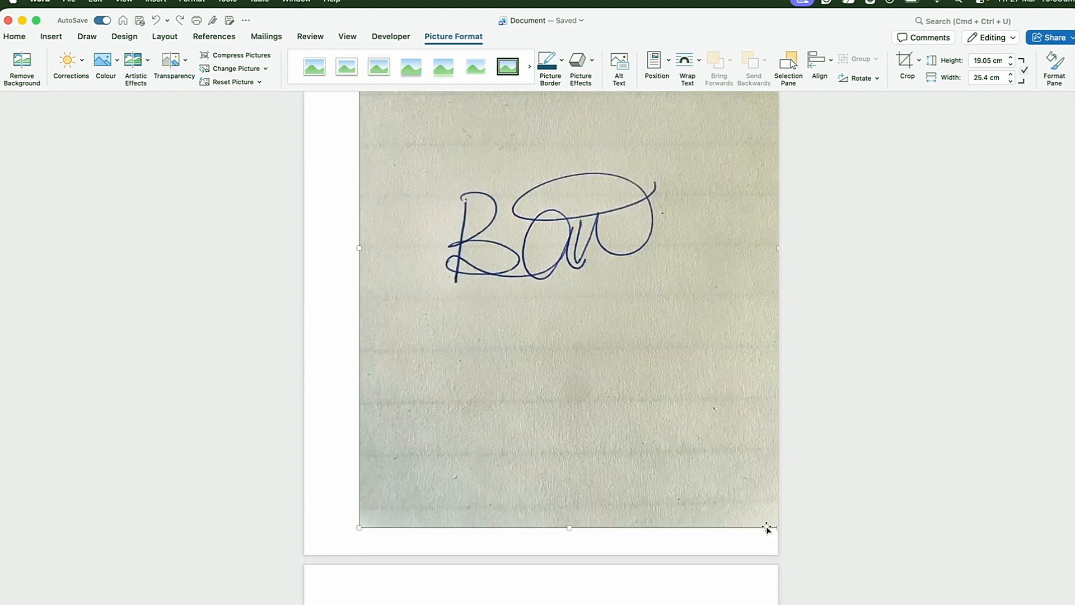
{"action": "mouse_move", "coordinate": [776, 527]}
{"action": "left_mouse_down"}
{"action": "mouse_move", "coordinate": [594, 327]}
{"action": "mouse_move", "coordinate": [532, 326]}
{"action": "left_mouse_up"}
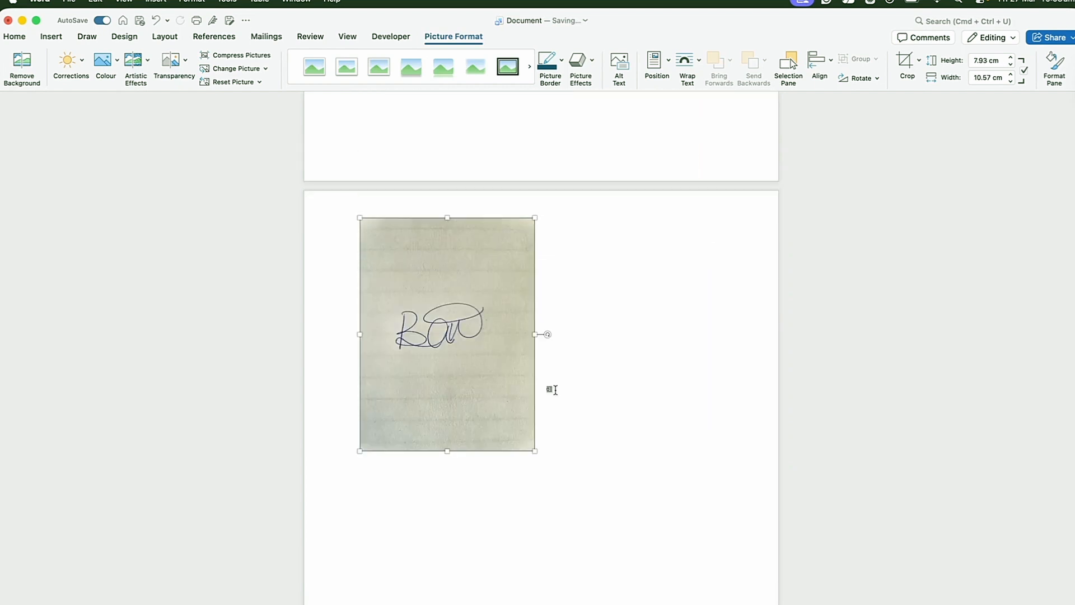
{"action": "scroll", "coordinate": [555, 390], "scroll_direction": "up", "scroll_amount": 1}
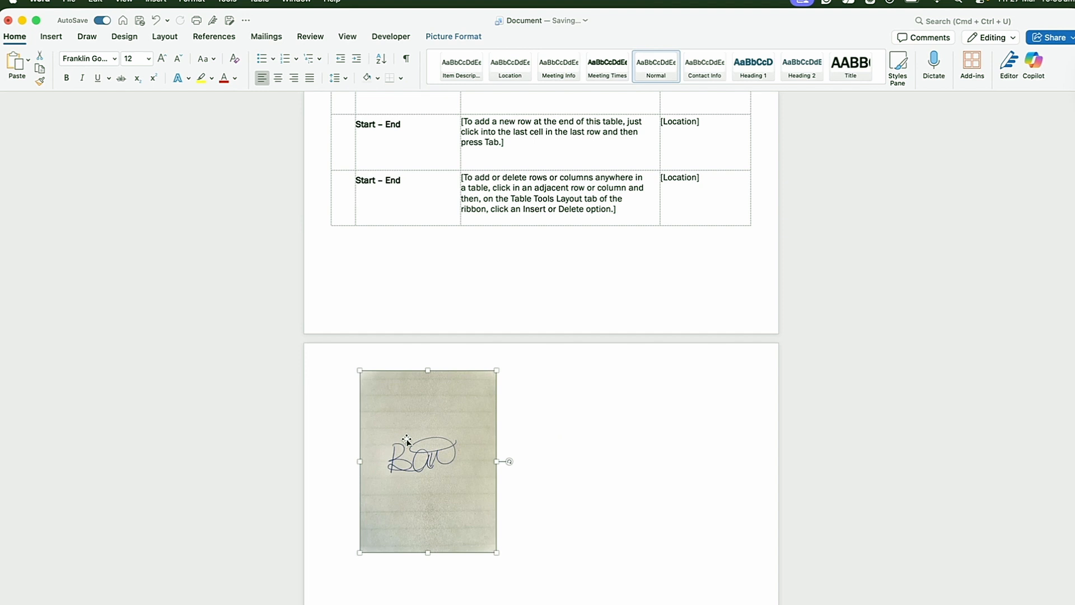
Recolour the signature photo in greyscale.
{"action": "left_click", "coordinate": [450, 38]}
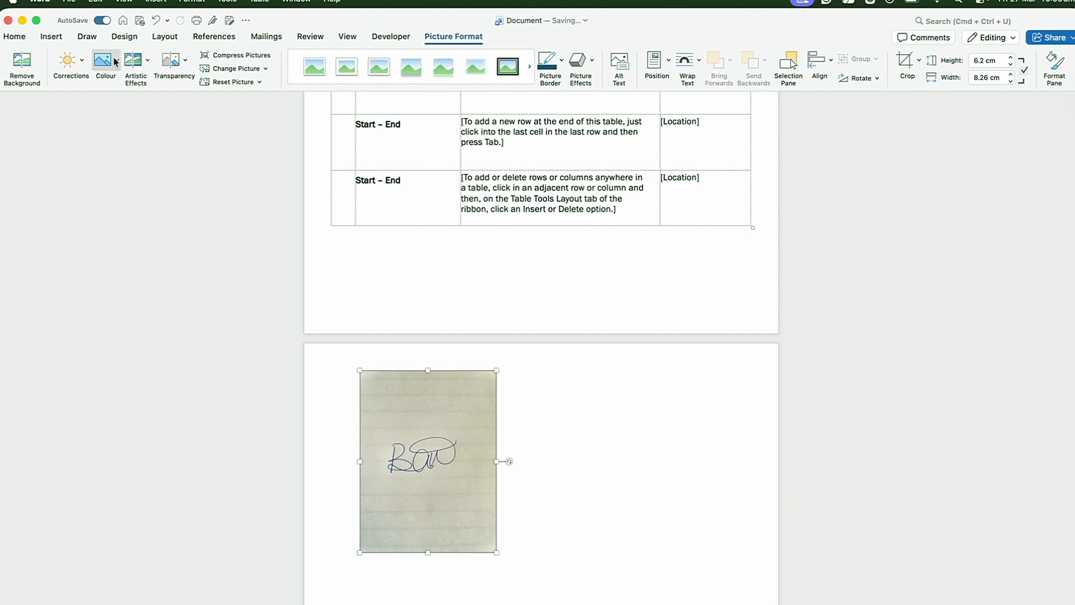
{"action": "left_click", "coordinate": [116, 63]}
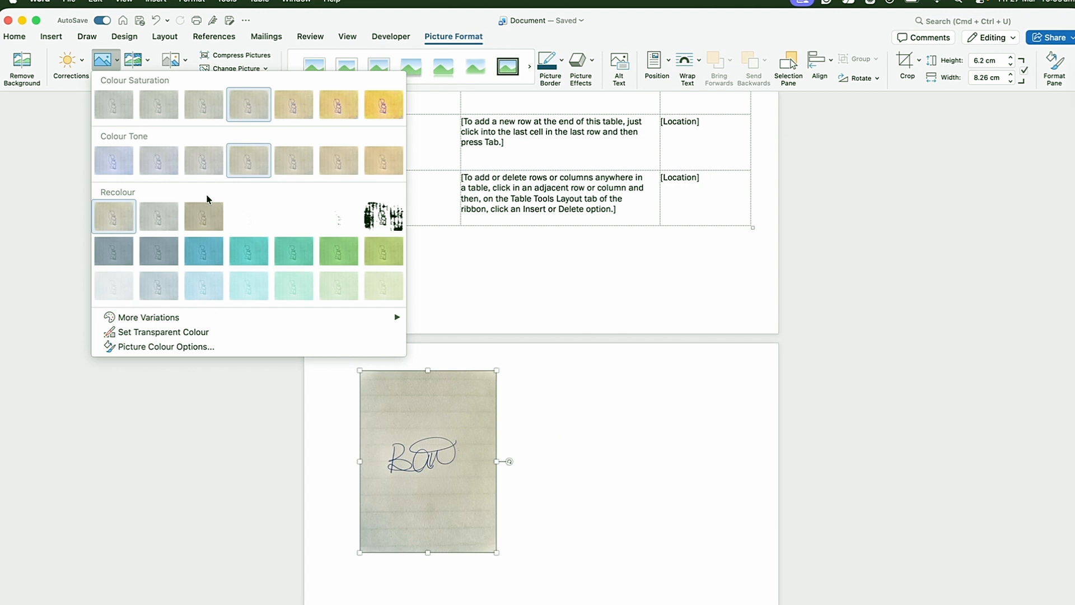
{"action": "left_click", "coordinate": [158, 217]}
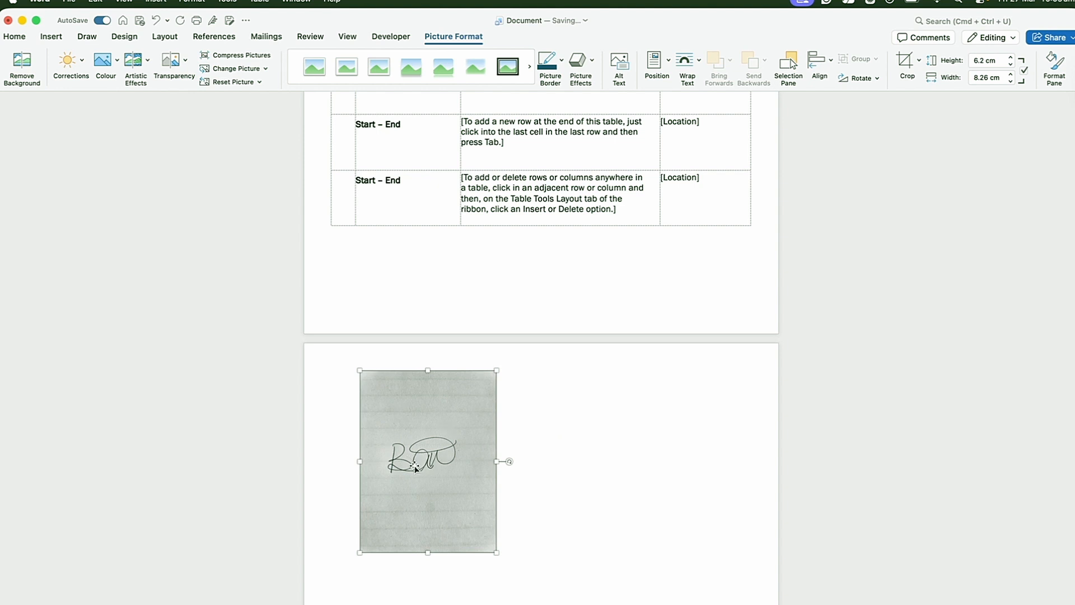
Remove the background of the signature photo, marking the signature as an area to keep, and keep the changes.
{"action": "left_click", "coordinate": [19, 68]}
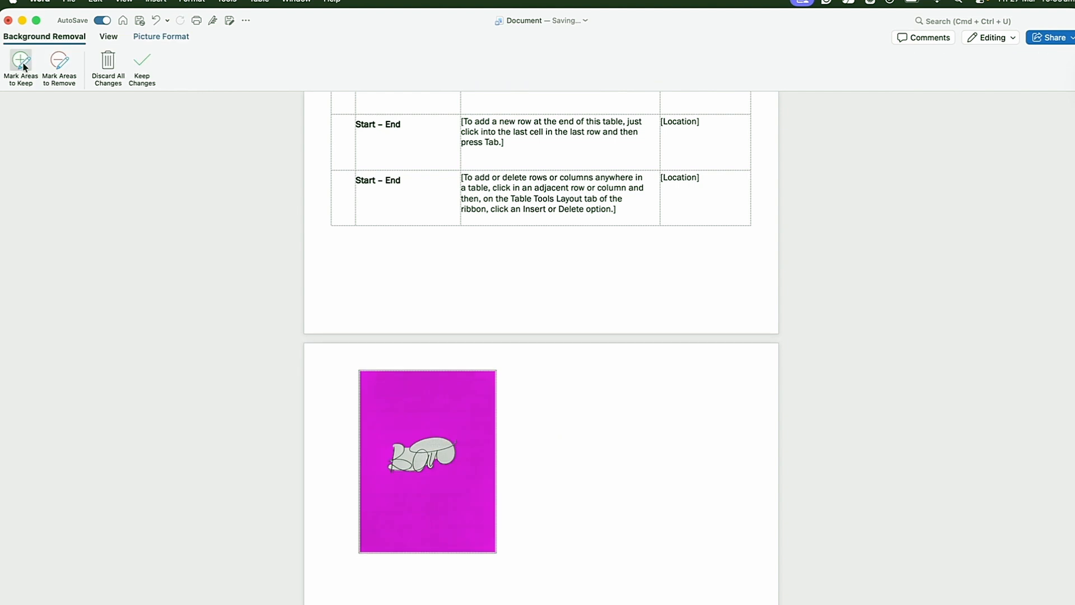
{"action": "left_click", "coordinate": [17, 61]}
{"action": "mouse_move", "coordinate": [394, 445]}
{"action": "left_mouse_down"}
{"action": "mouse_move", "coordinate": [449, 435]}
{"action": "mouse_move", "coordinate": [455, 450]}
{"action": "mouse_move", "coordinate": [392, 476]}
{"action": "mouse_move", "coordinate": [397, 445]}
{"action": "left_mouse_up"}
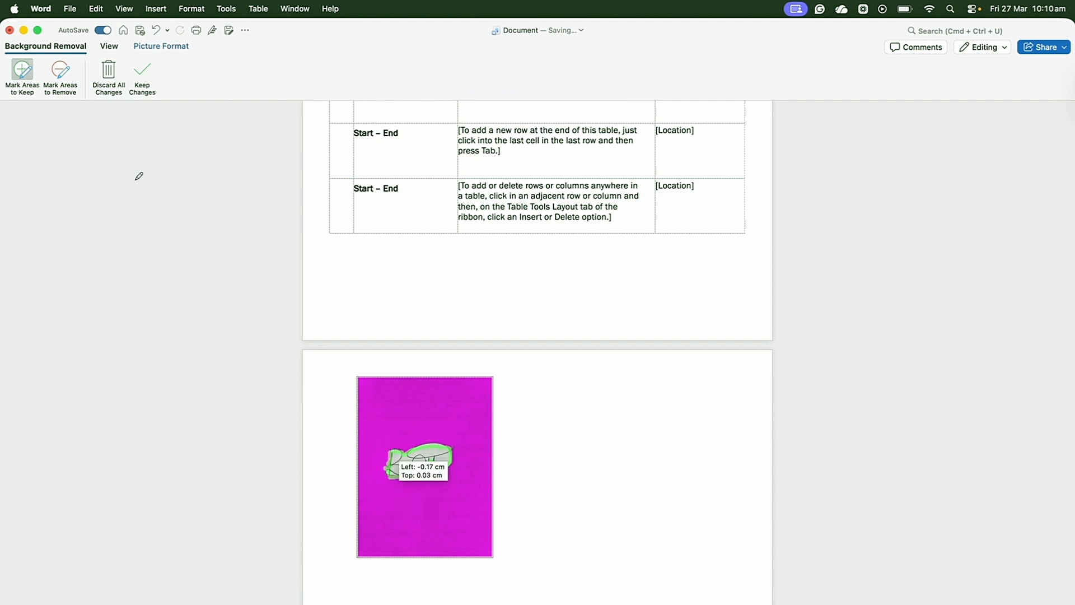
{"action": "left_click", "coordinate": [141, 74]}
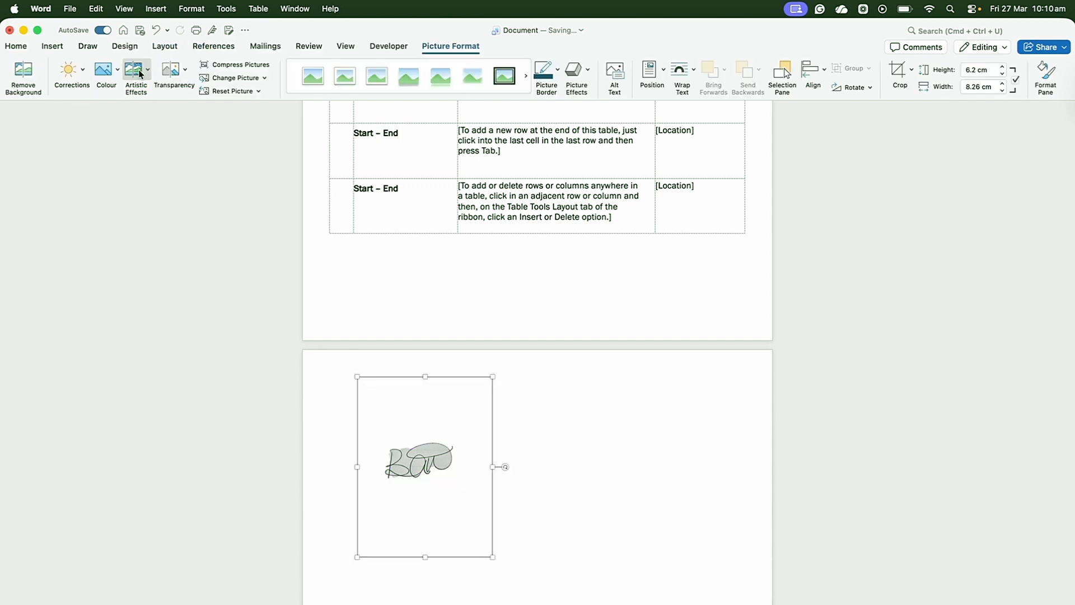
Recolour the signature picture in pure black and white to clear the grey patches between the strokes.
{"action": "left_click", "coordinate": [408, 475]}
{"action": "left_click", "coordinate": [409, 476]}
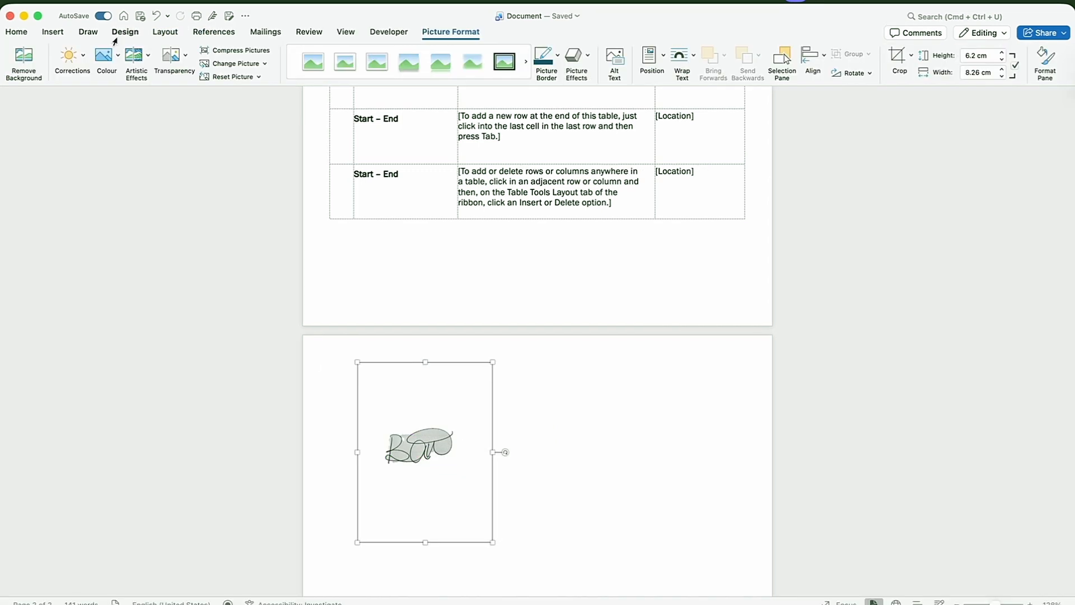
{"action": "left_click", "coordinate": [119, 55]}
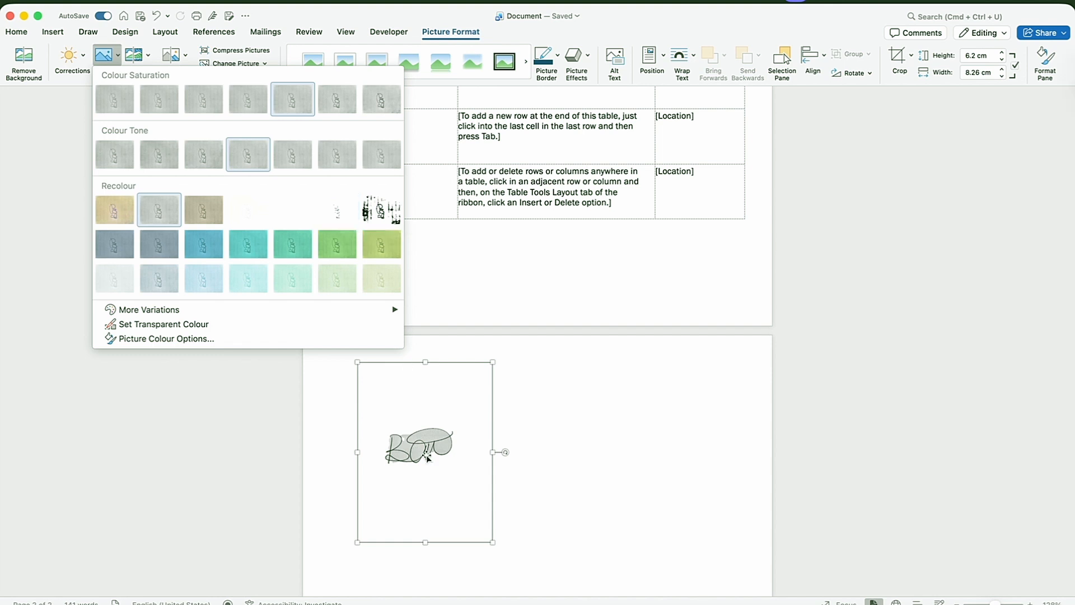
{"action": "left_click", "coordinate": [337, 214]}
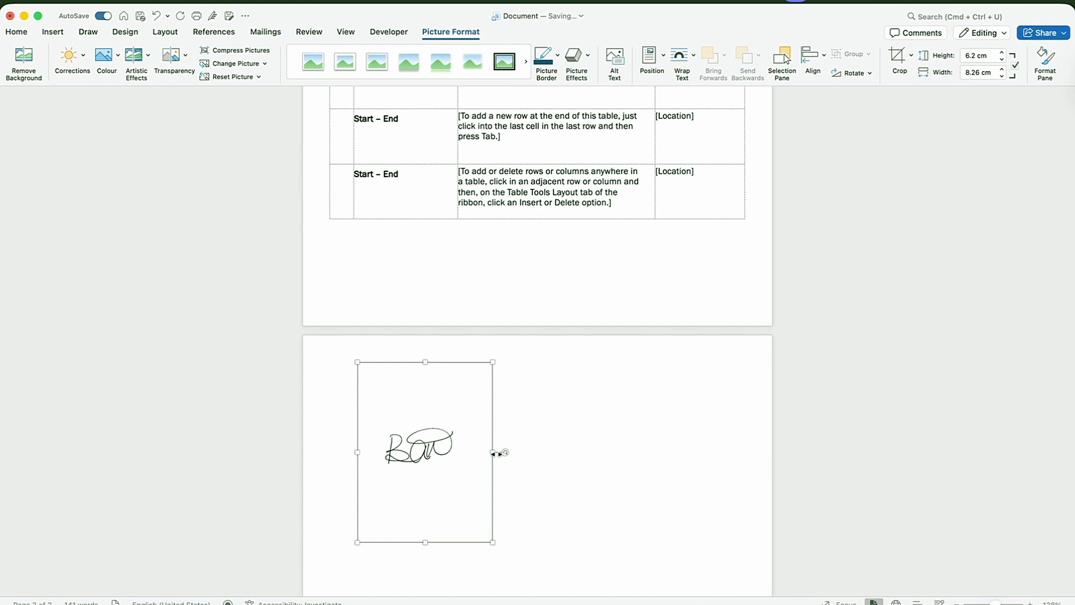
Stretch the signature picture horizontally to slightly more than 12 cm across.
{"action": "mouse_move", "coordinate": [493, 454]}
{"action": "left_mouse_down"}
{"action": "mouse_move", "coordinate": [707, 472]}
{"action": "mouse_move", "coordinate": [602, 467]}
{"action": "mouse_move", "coordinate": [619, 468]}
{"action": "left_mouse_up"}
{"action": "left_click", "coordinate": [624, 415]}
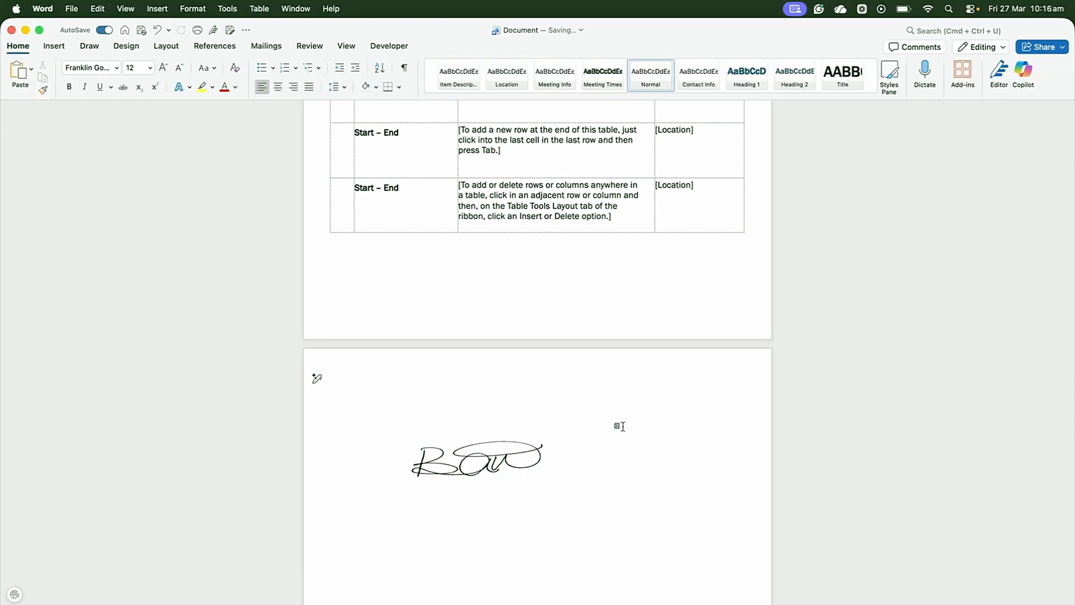
{"action": "left_click", "coordinate": [541, 469]}
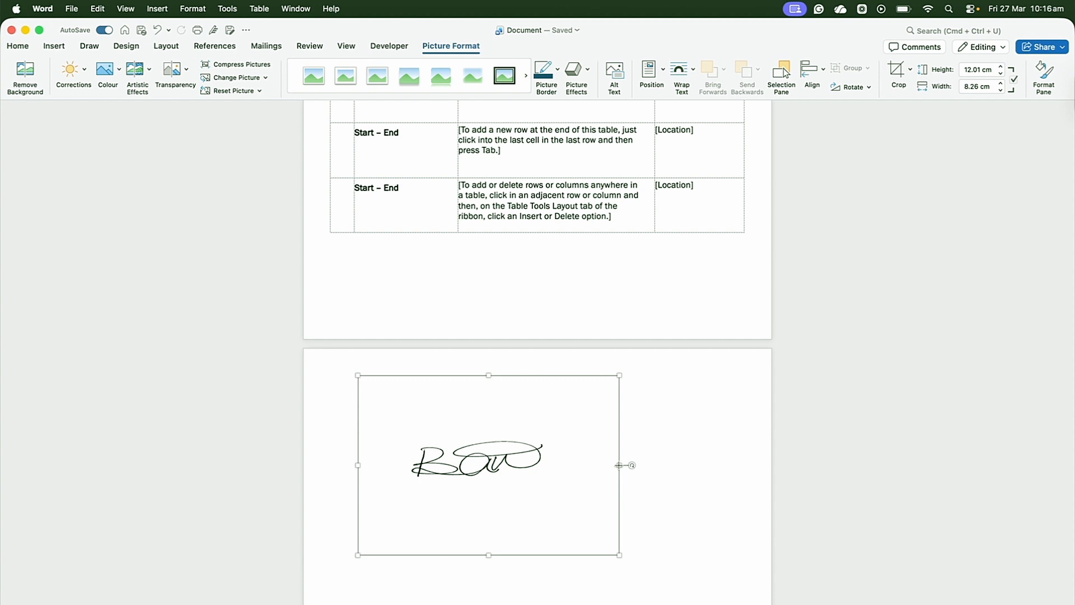
{"action": "mouse_move", "coordinate": [618, 465]}
{"action": "left_mouse_down"}
{"action": "mouse_move", "coordinate": [676, 479]}
{"action": "mouse_move", "coordinate": [653, 486]}
{"action": "left_mouse_up"}
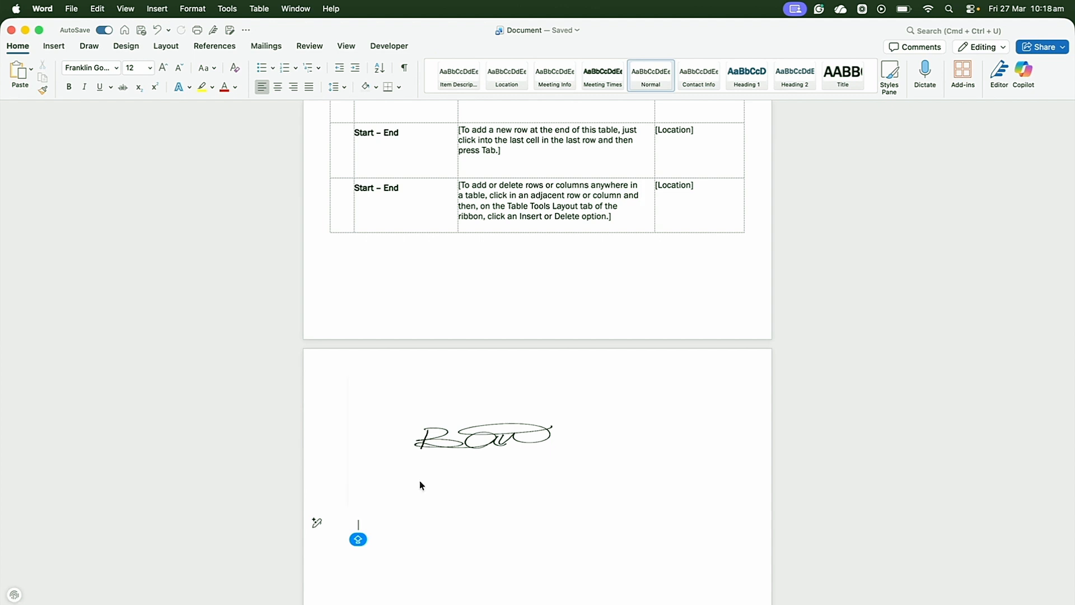
Flatten the signature picture slightly from its lower edge and place the cursor on the line beneath it.
{"action": "left_click", "coordinate": [508, 465]}
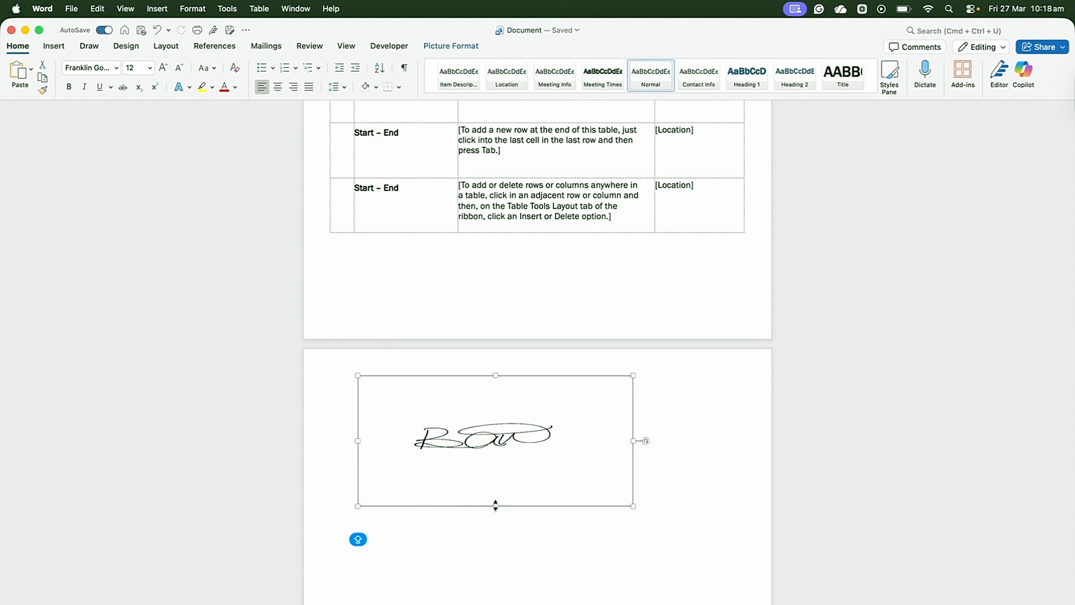
{"action": "left_click_drag", "start_coordinate": [496, 506], "coordinate": [496, 497]}
{"action": "left_click", "coordinate": [313, 509]}
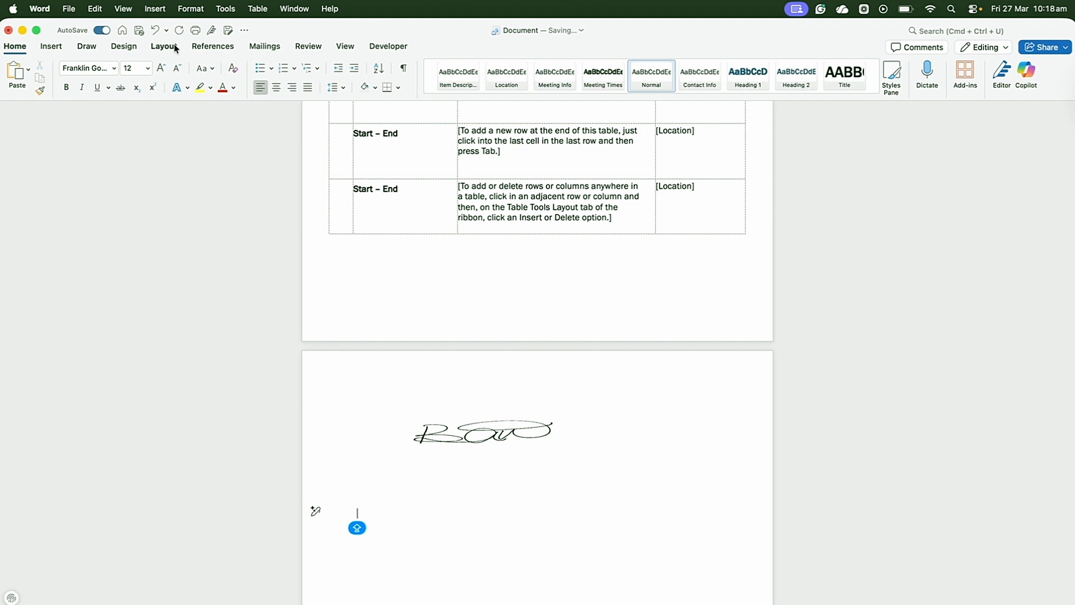
Draw a flat rectangle about 9.14 cm wide and 0.74 cm high beneath the signature.
{"action": "left_click", "coordinate": [51, 46]}
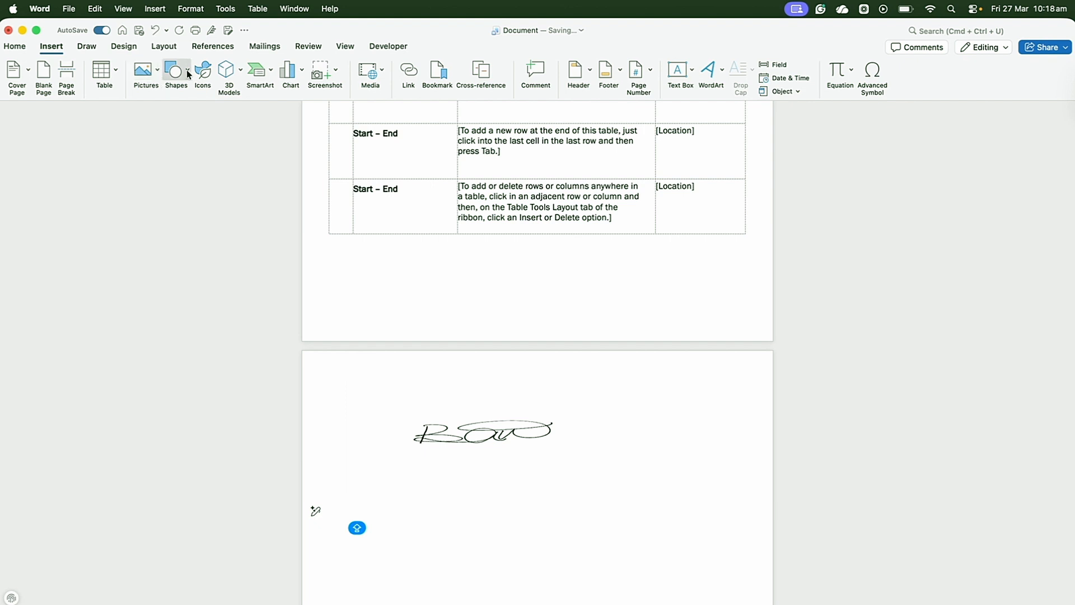
{"action": "left_click", "coordinate": [188, 74]}
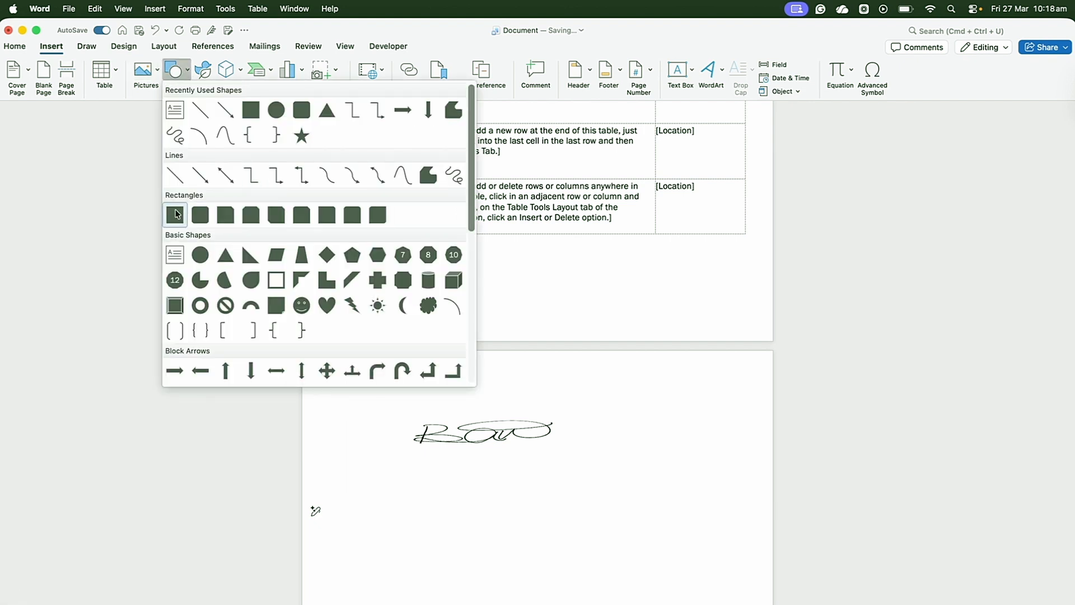
{"action": "left_click", "coordinate": [175, 213]}
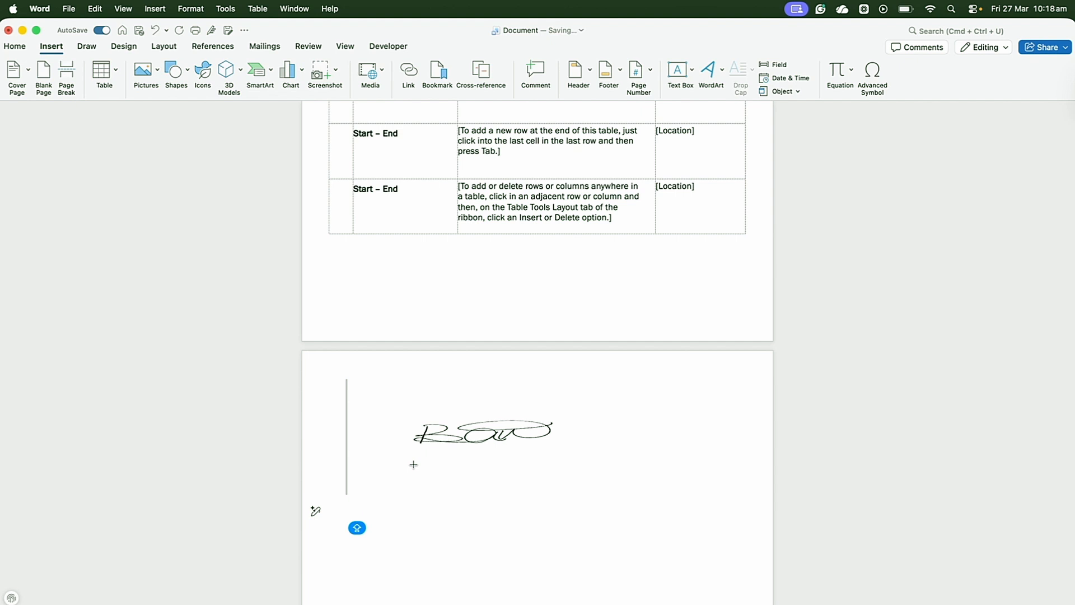
{"action": "left_click_drag", "start_coordinate": [414, 464], "coordinate": [614, 481]}
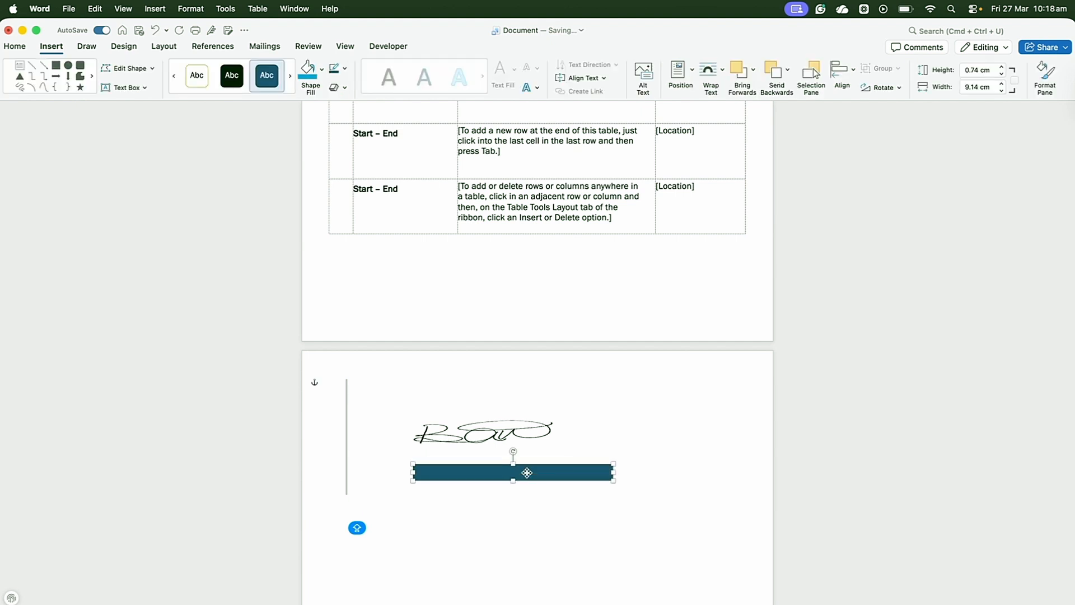
Move the rectangle up close beneath the signature and give it the white-filled, outlined shape style.
{"action": "left_click_drag", "start_coordinate": [526, 473], "coordinate": [501, 466]}
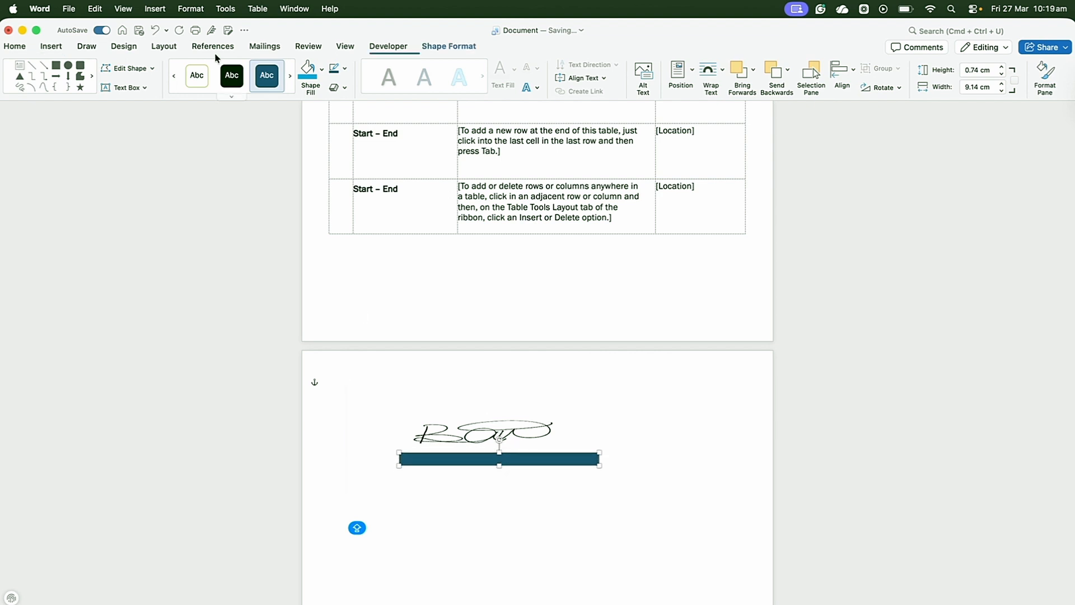
{"action": "left_click", "coordinate": [197, 75]}
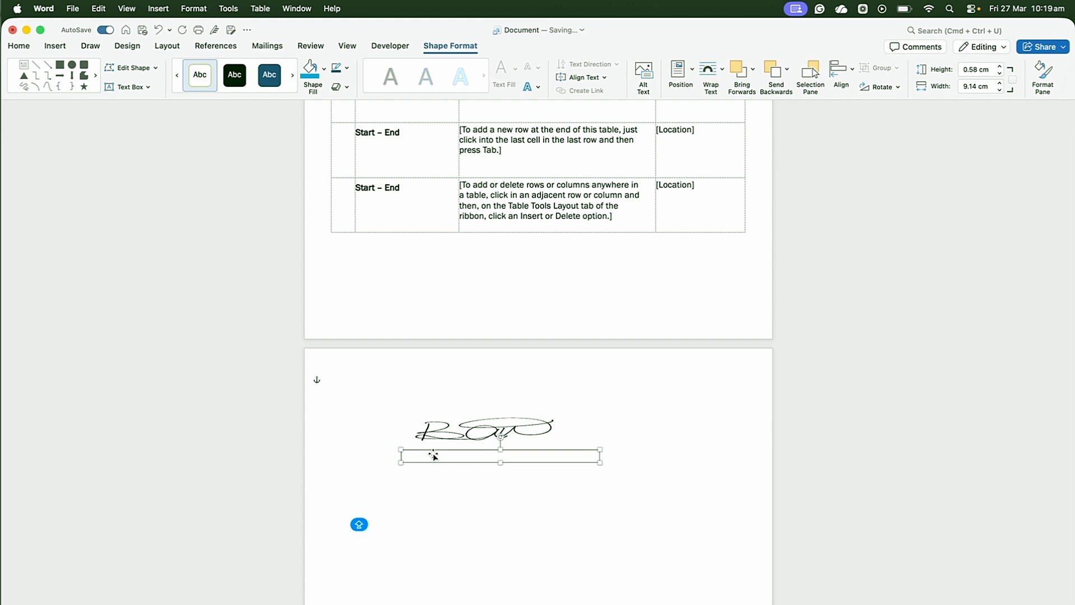
Enter the caption "Virtual Assistant" in the rectangle beneath the signature and narrow the rectangle to fit the text more closely.
{"action": "type", "text": "Virtual"}
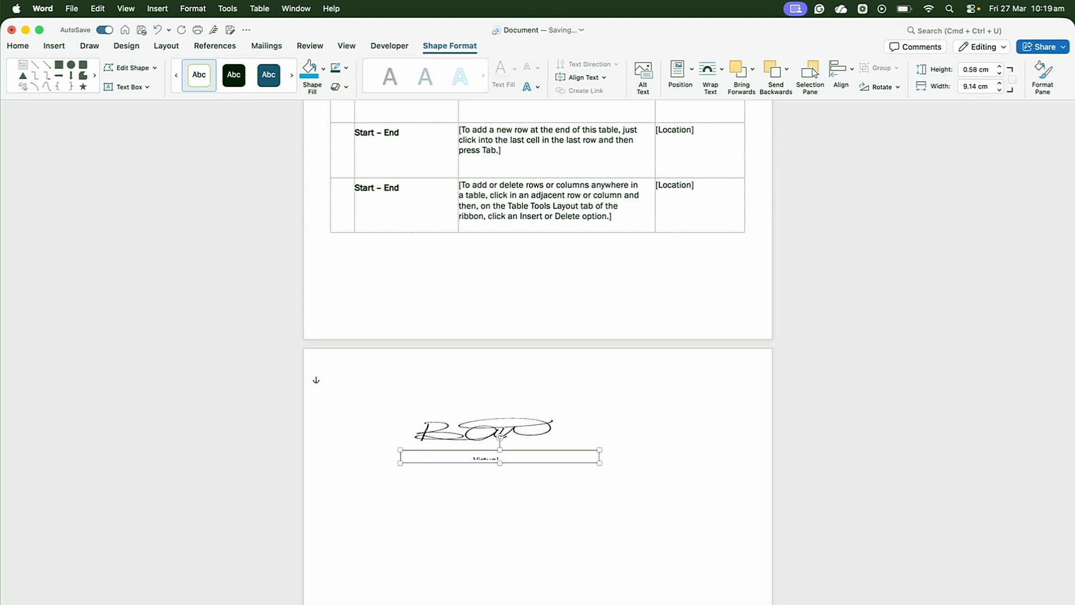
{"action": "type", "text": " Assistant"}
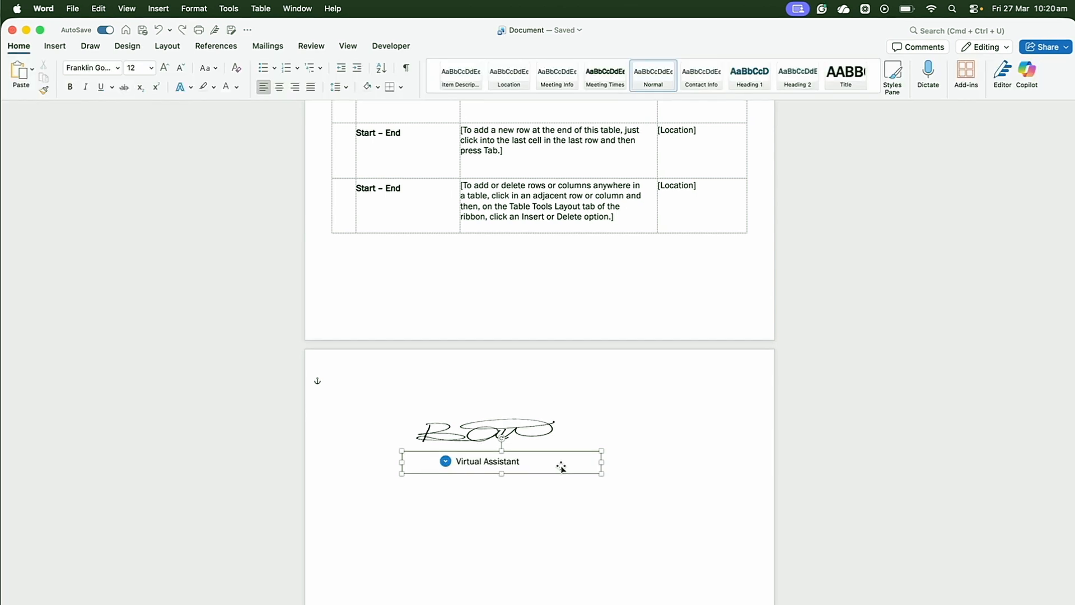
{"action": "left_click_drag", "start_coordinate": [601, 462], "coordinate": [455, 470]}
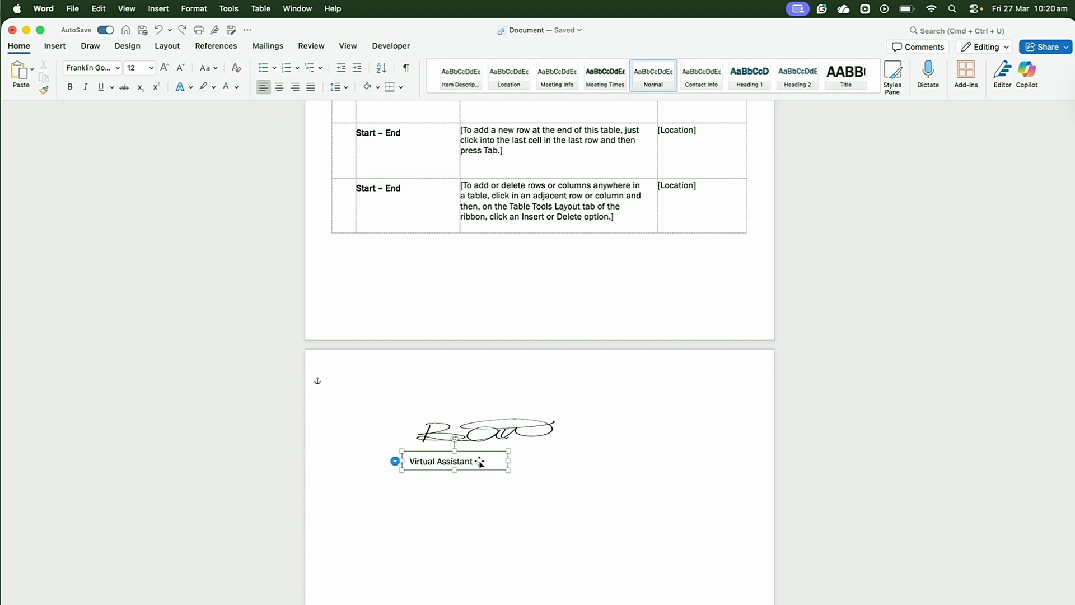
Format the caption text as centred at size 14 and widen its rectangle to about 5.94 cm.
{"action": "triple_click", "coordinate": [480, 462]}
{"action": "left_click", "coordinate": [279, 87]}
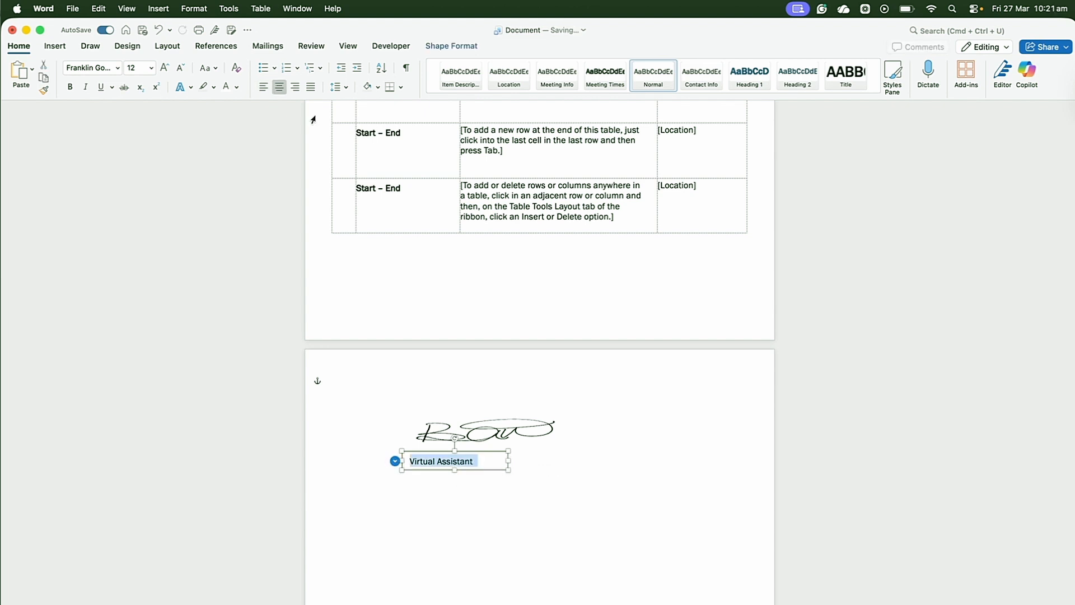
{"action": "left_click", "coordinate": [151, 69]}
{"action": "left_click_drag", "start_coordinate": [515, 466], "coordinate": [538, 460]}
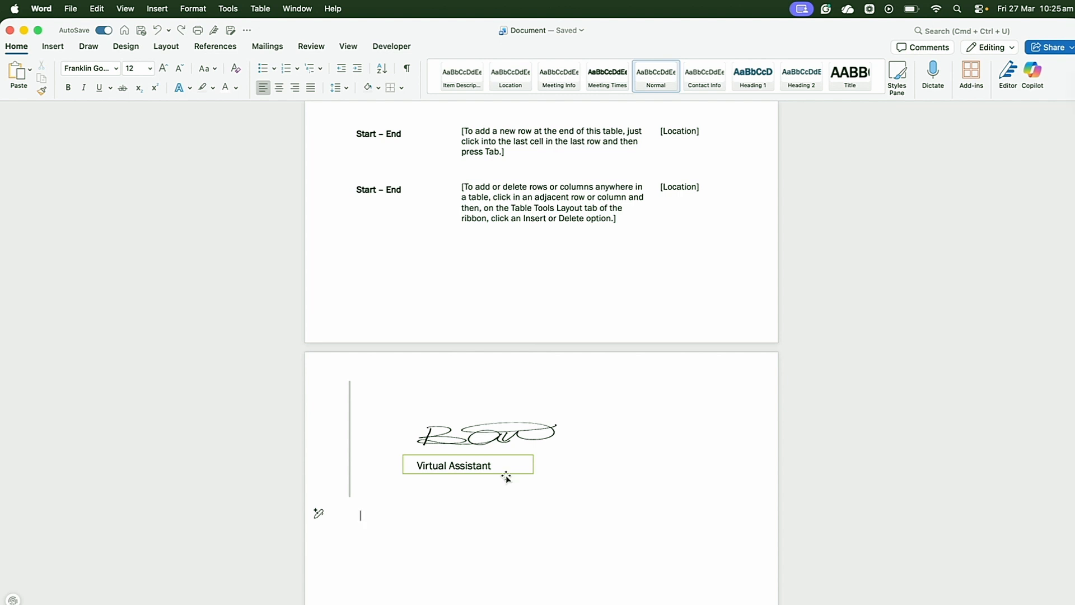
Remove the outline from the caption's rectangle and deselect it.
{"action": "left_click", "coordinate": [506, 475]}
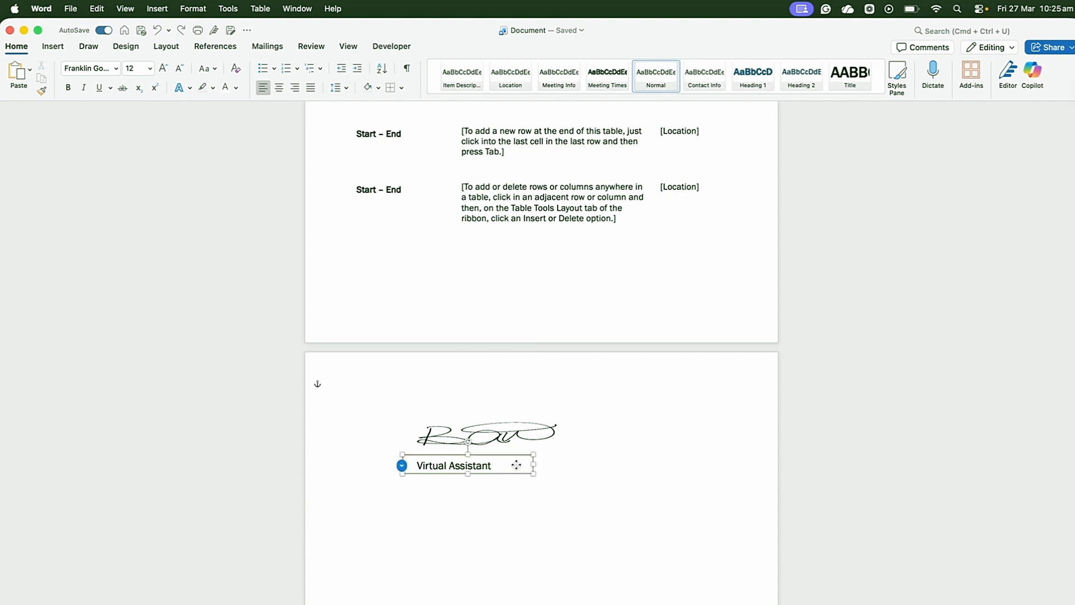
{"action": "left_click", "coordinate": [516, 465]}
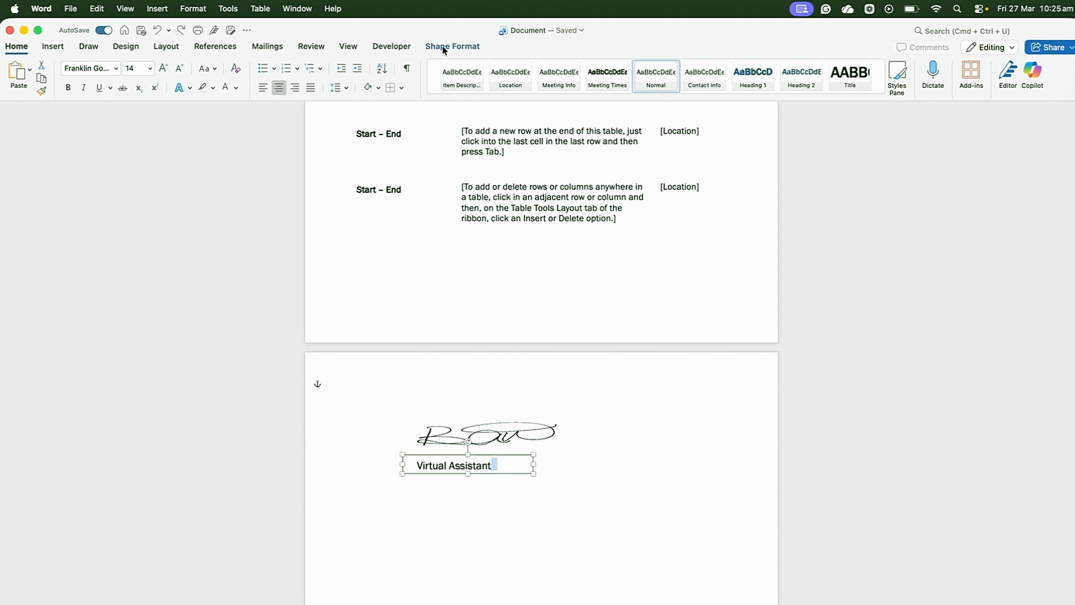
{"action": "left_click", "coordinate": [443, 48]}
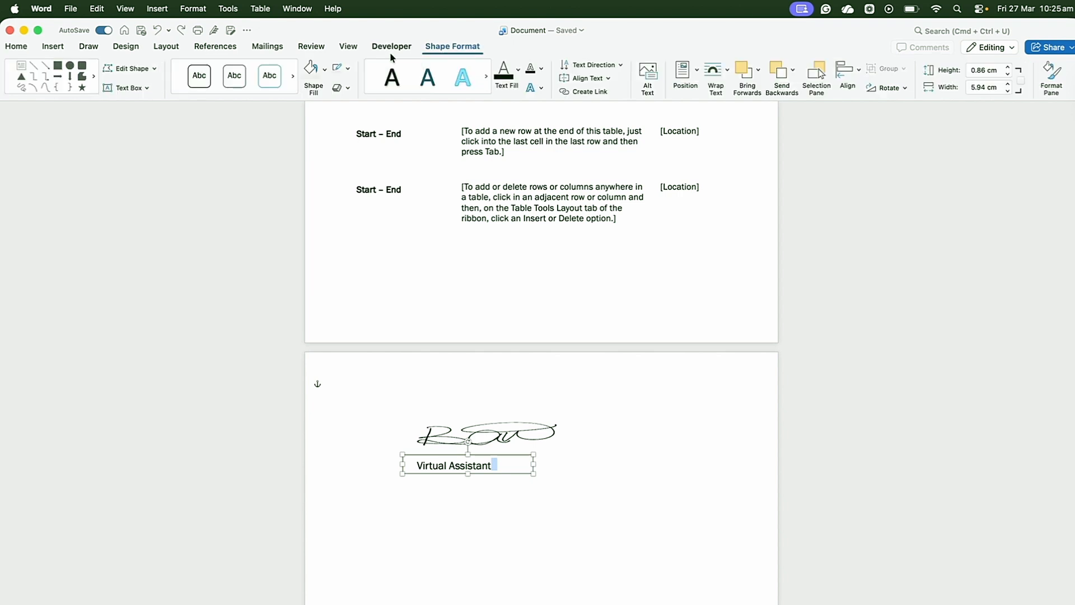
{"action": "left_click", "coordinate": [348, 69]}
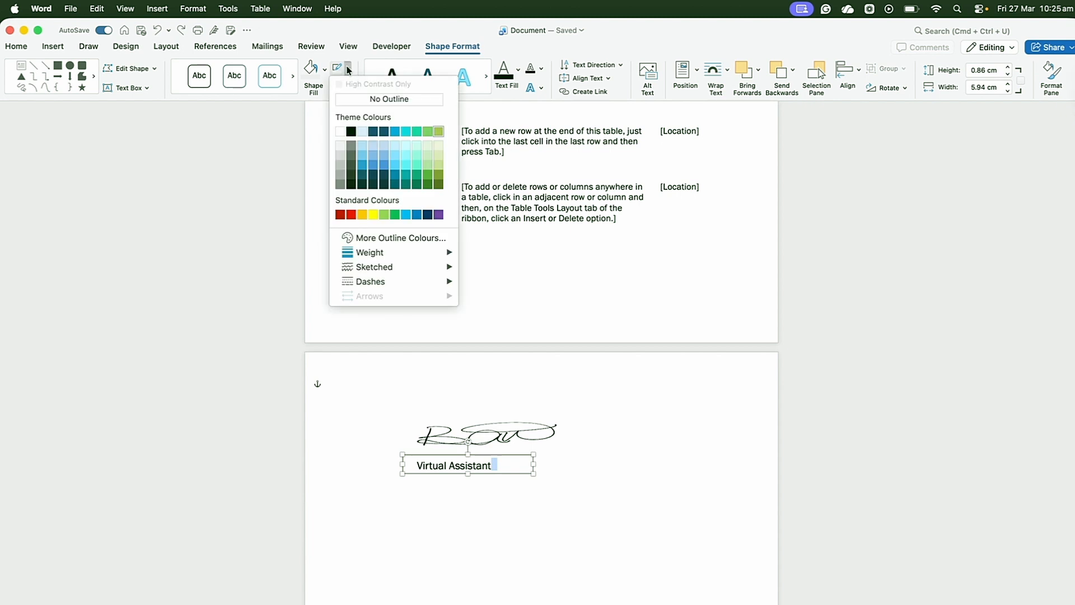
{"action": "left_click", "coordinate": [370, 99]}
{"action": "left_click", "coordinate": [462, 562]}
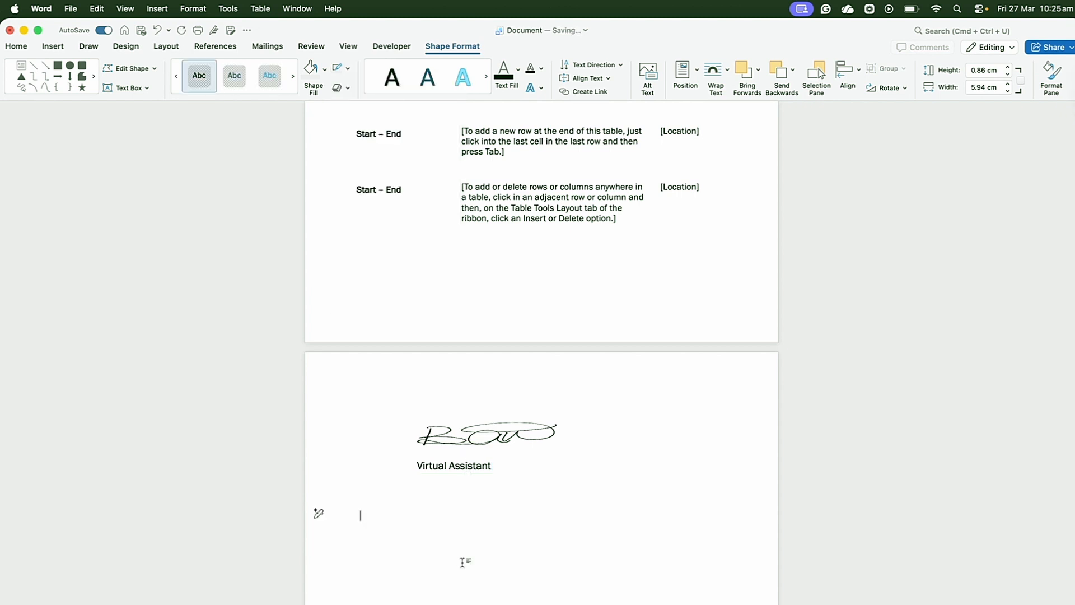